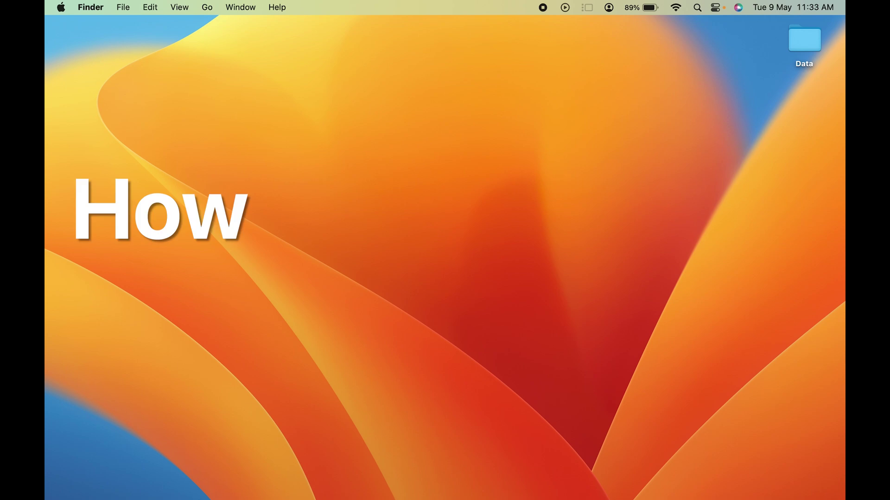
# - Launch Google Chrome from the Dock, opening the Google home page at google.co.in
pyautogui.moveTo(700, 497)
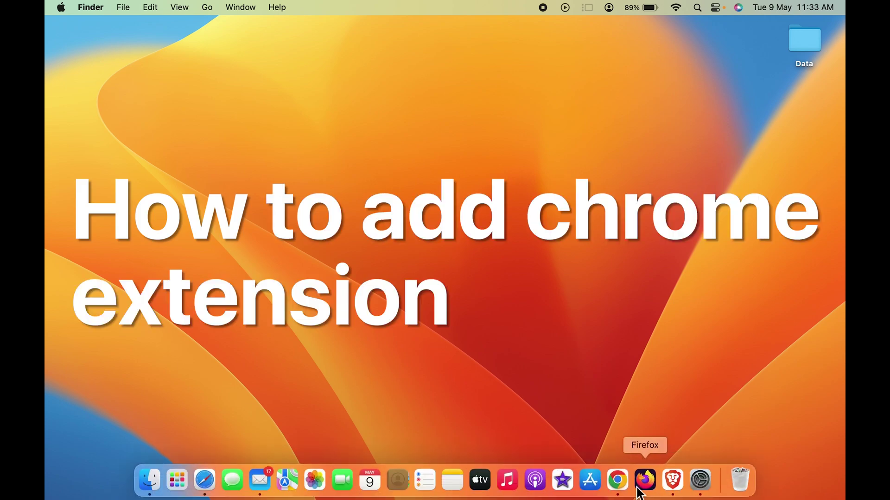
pyautogui.click(617, 480)
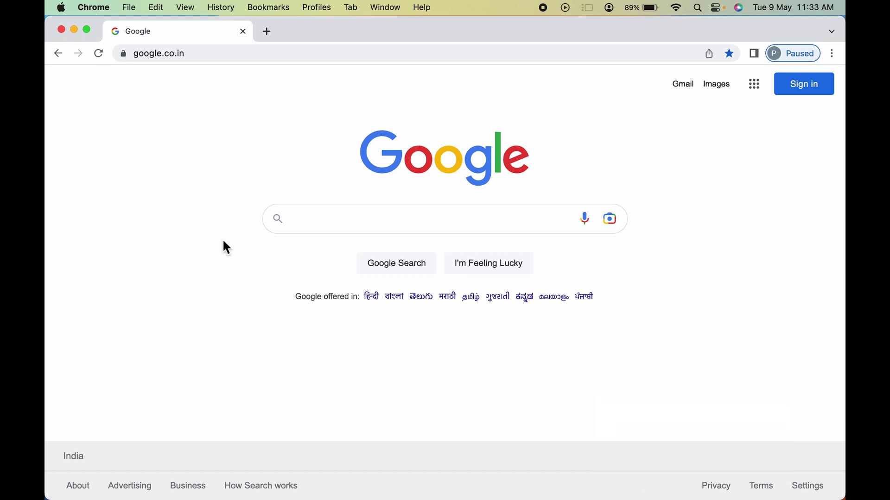
pyautogui.moveTo(563, 495)
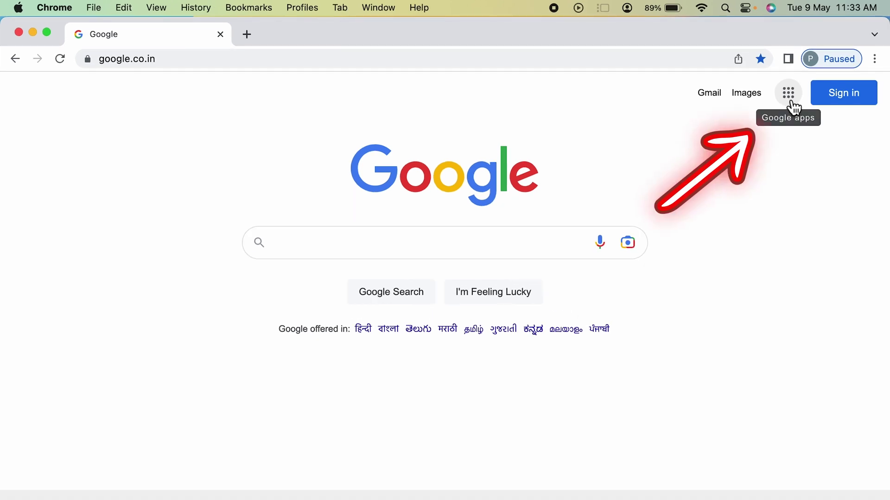
pyautogui.click(793, 102)
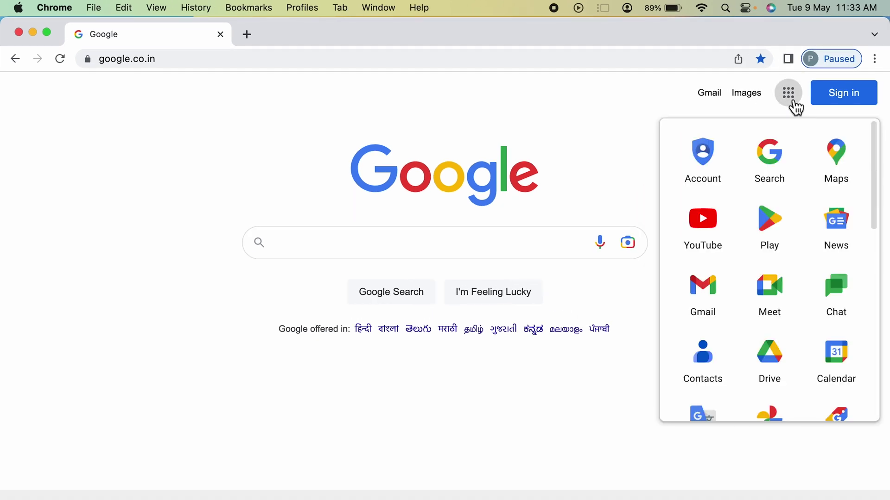
pyautogui.scroll(-3, 794, 320)
pyautogui.scroll(-5, 793, 322)
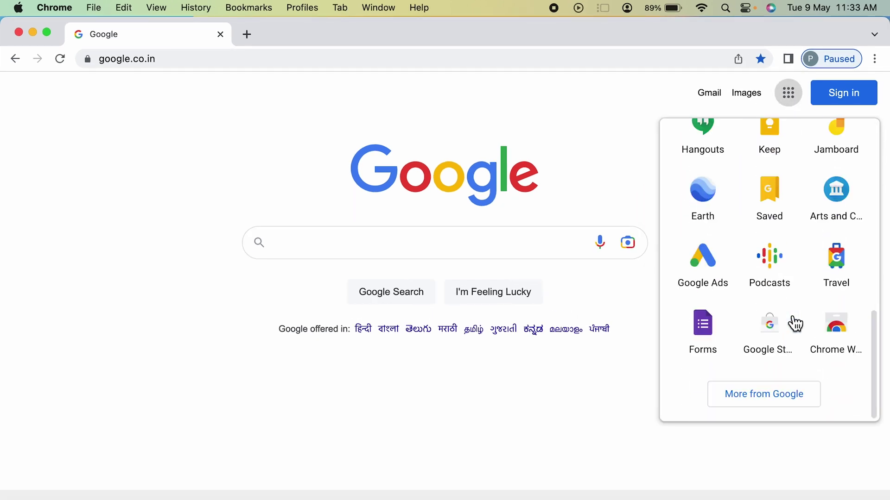
pyautogui.click(842, 351)
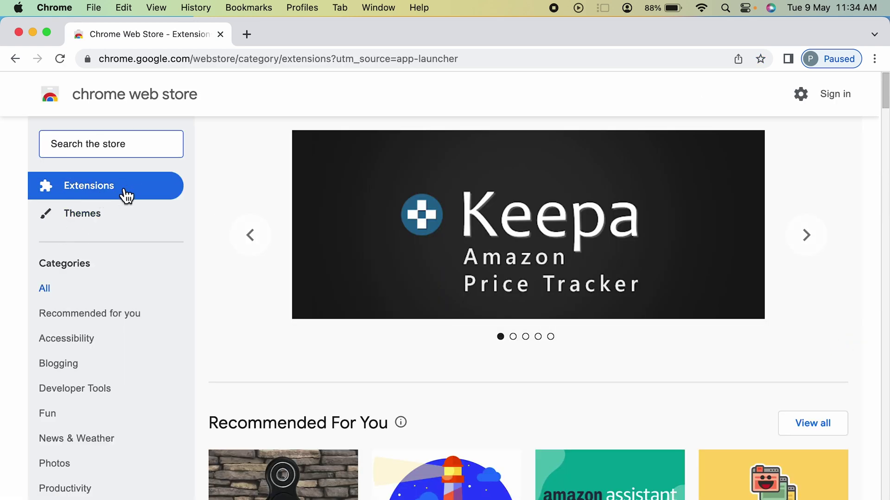
pyautogui.click(15, 58)
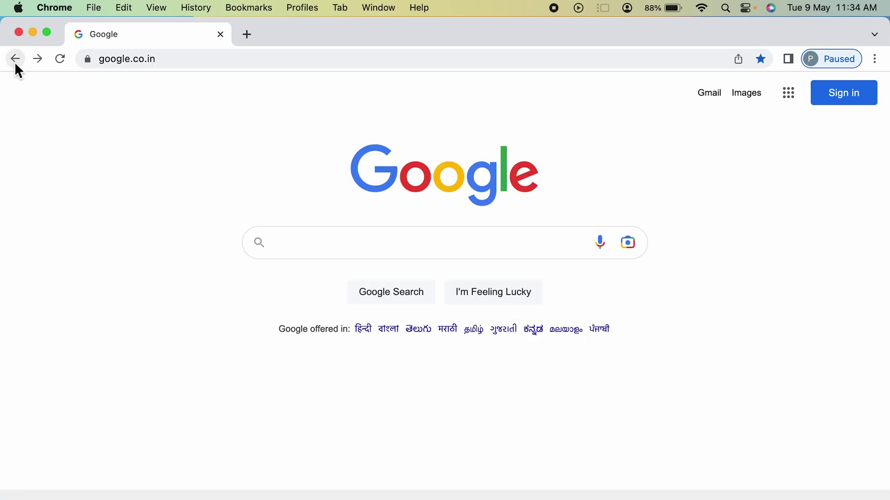
pyautogui.click(789, 95)
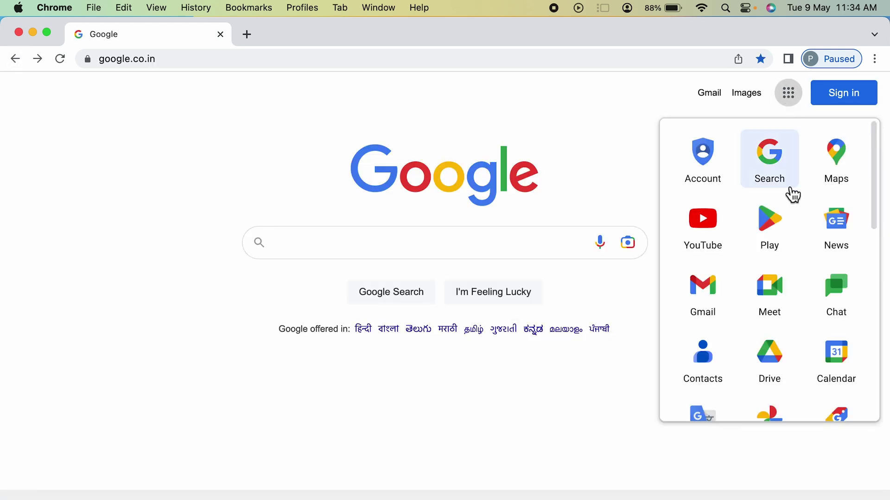
pyautogui.scroll(-5, 791, 192)
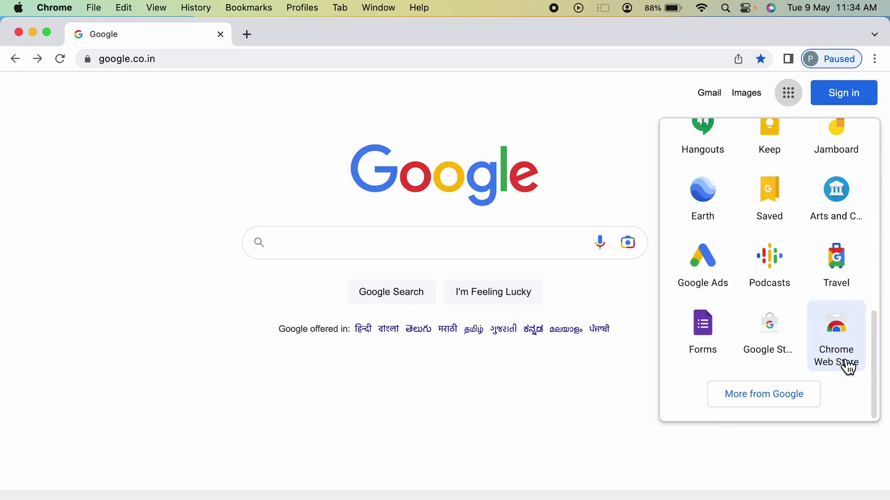
pyautogui.click(602, 156)
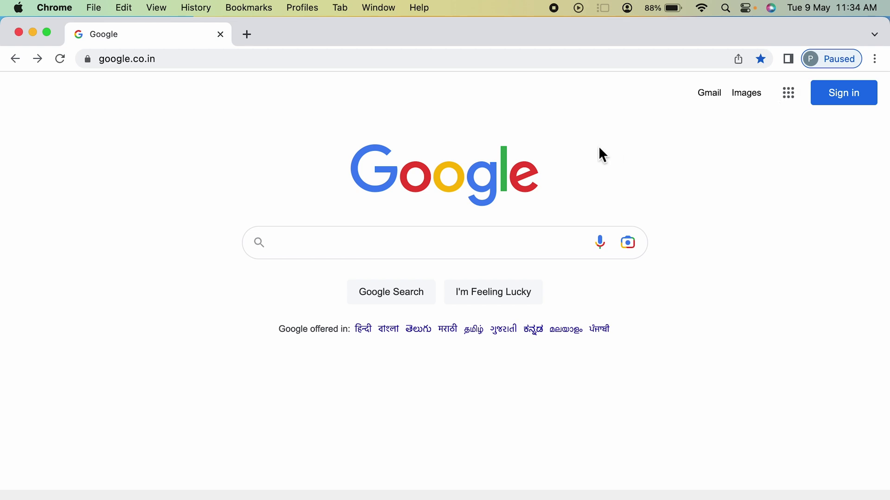
# - Open the Extensions page from More Tools, showing only Google Docs Offline installed
pyautogui.click(874, 59)
pyautogui.moveTo(741, 288)
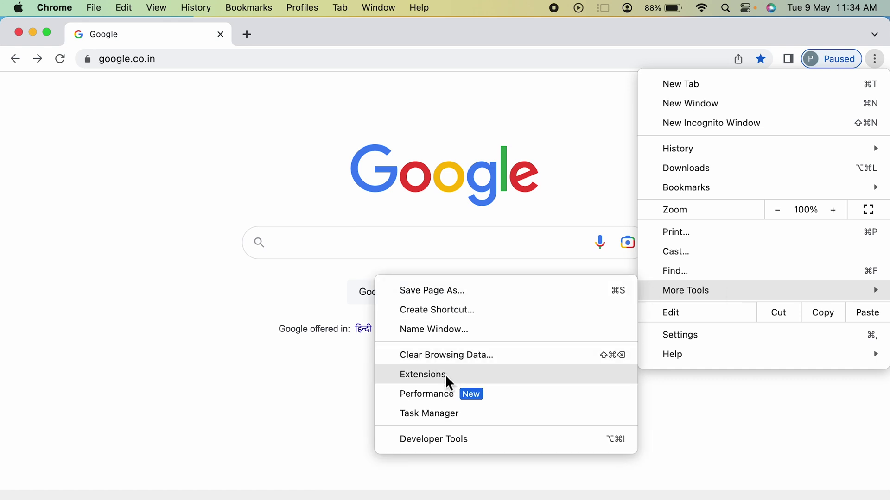
pyautogui.click(462, 375)
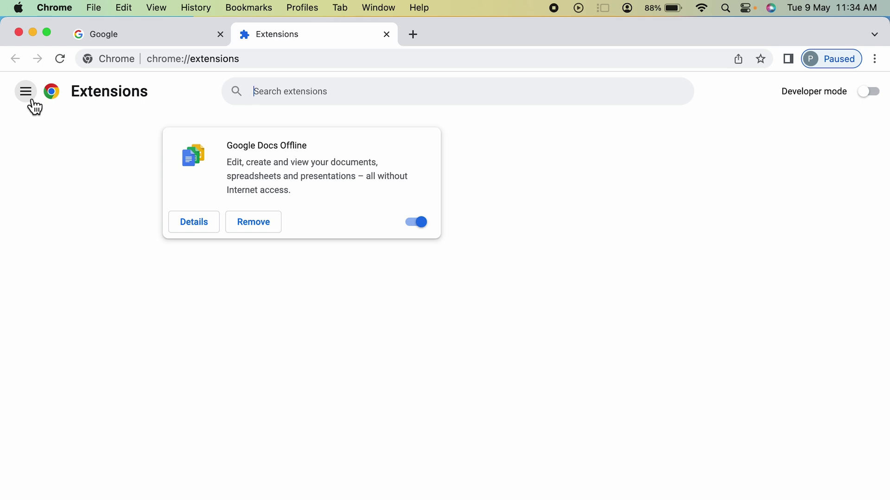
# - Open the Chrome Web Store in a new tab from the Extensions page sidebar
pyautogui.click(27, 92)
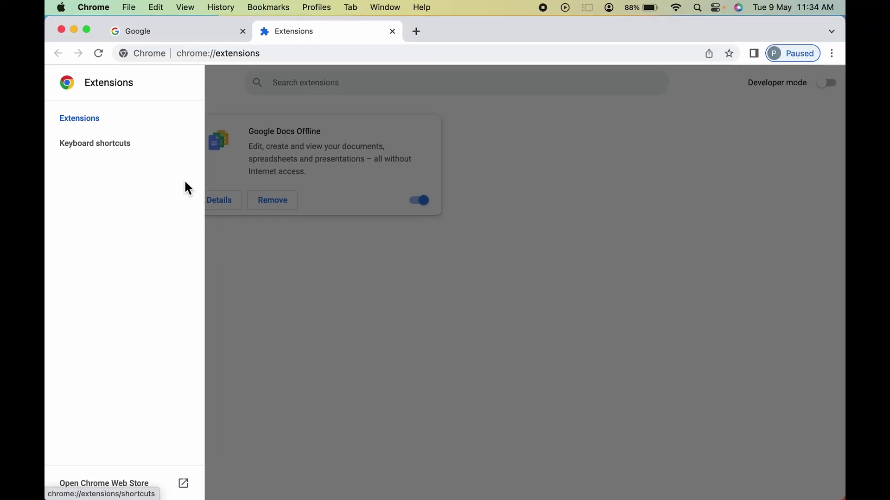
pyautogui.click(307, 299)
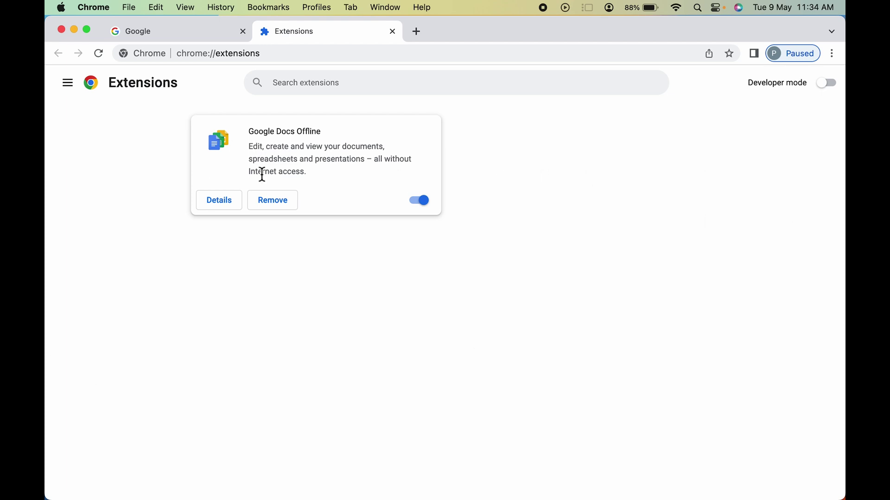
pyautogui.click(68, 83)
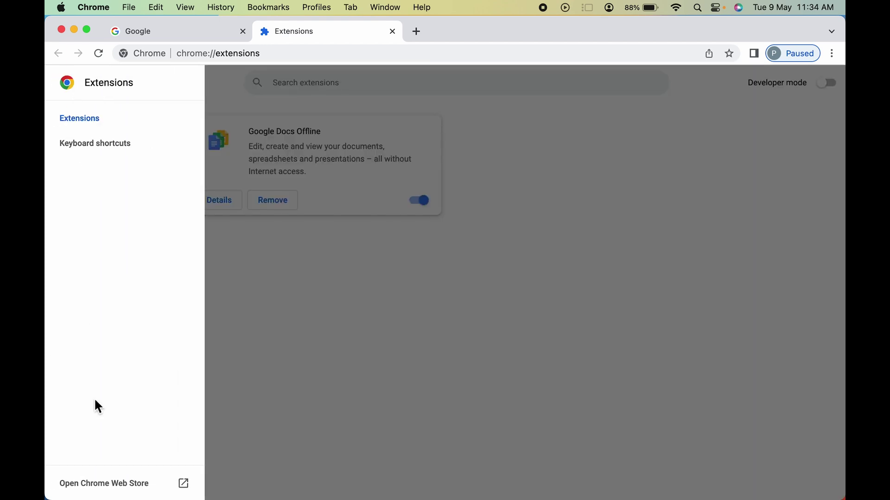
pyautogui.click(125, 484)
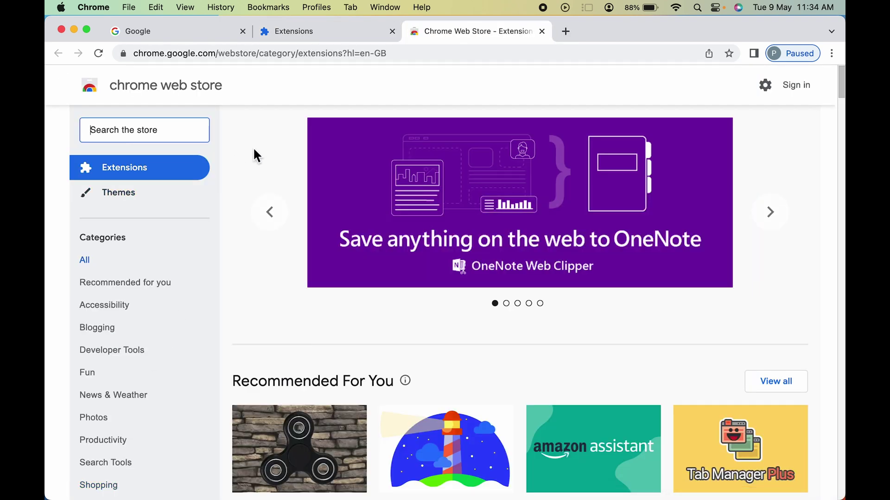
pyautogui.press('super+alt+Left')
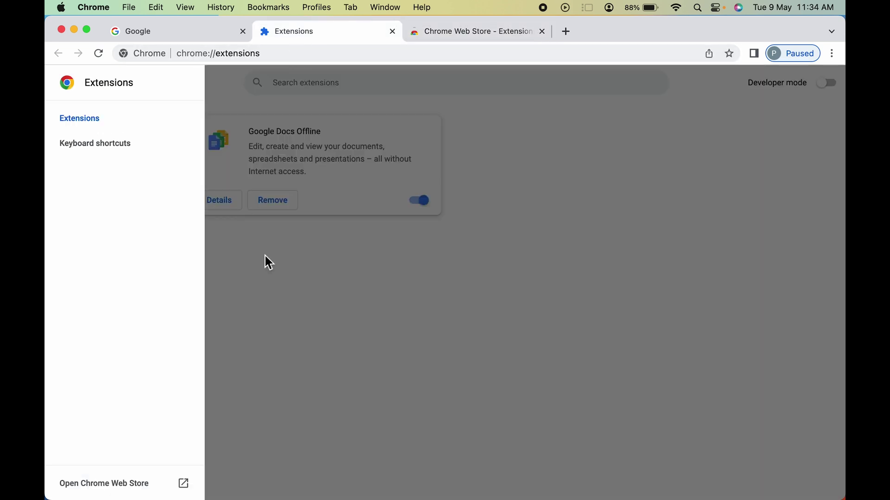
pyautogui.click(460, 32)
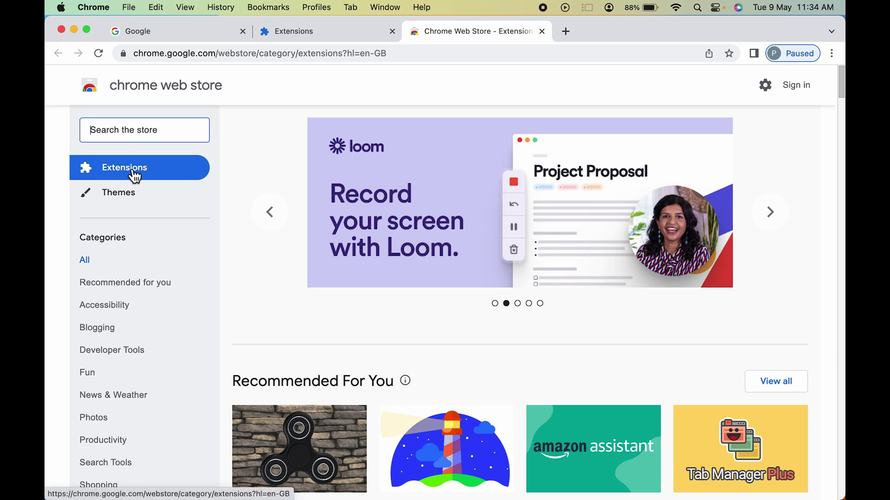
# - Browse down the Chrome Web Store's Extensions category page
pyautogui.scroll(-3, 268, 294)
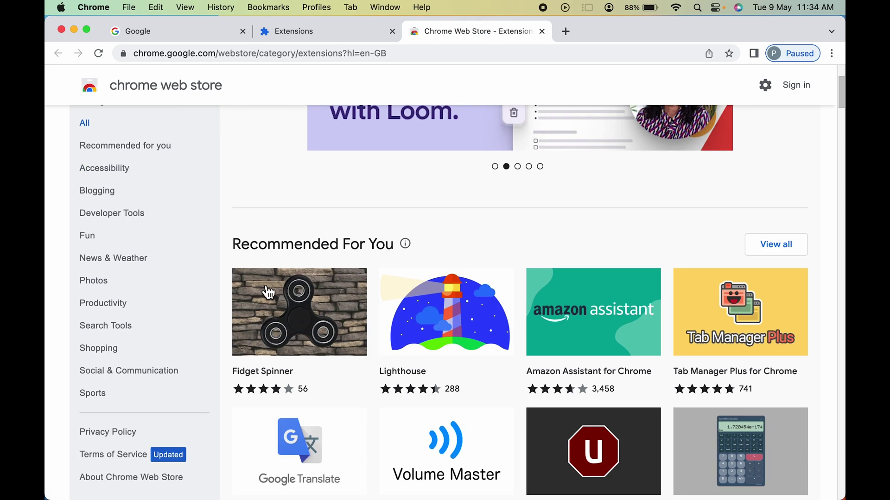
pyautogui.scroll(-3, 304, 371)
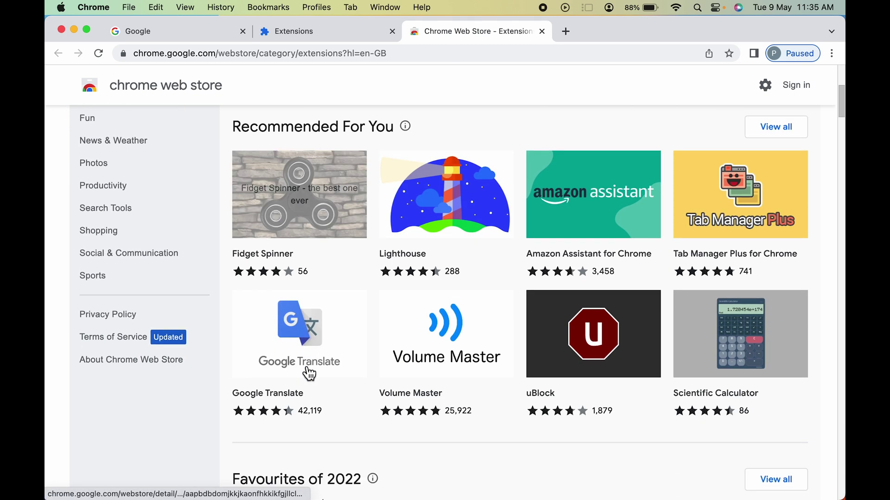
pyautogui.scroll(2, 312, 334)
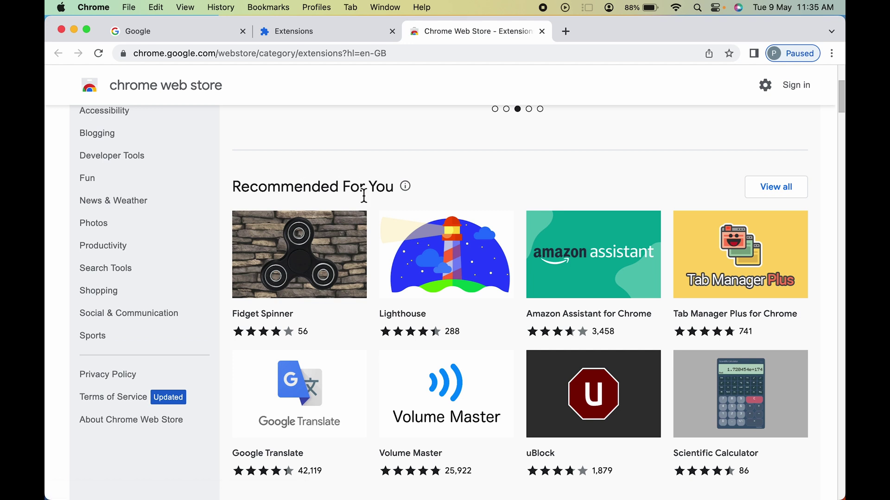
pyautogui.scroll(-6, 336, 197)
pyautogui.scroll(-2, 339, 198)
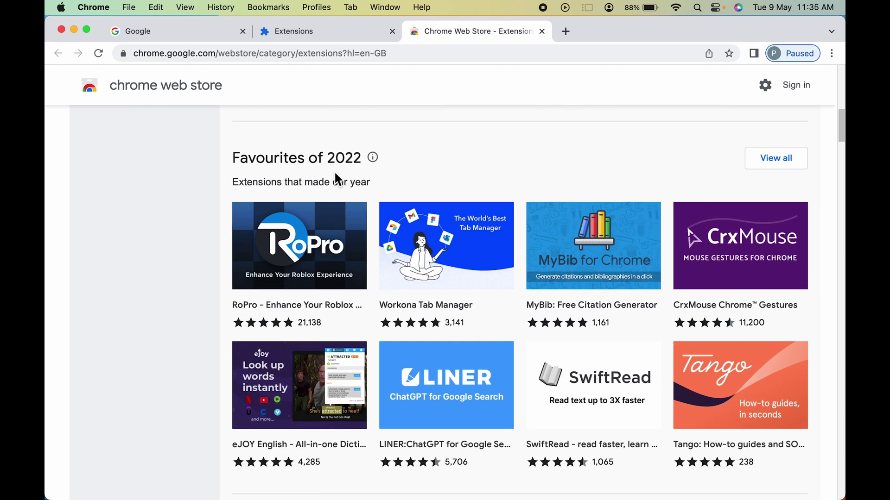
pyautogui.scroll(-7, 366, 208)
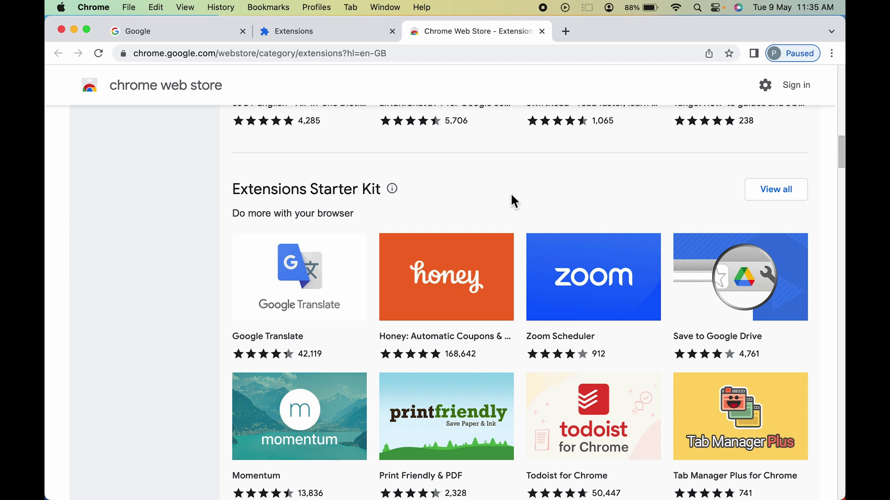
pyautogui.scroll(15, 254, 199)
pyautogui.scroll(-3, 298, 358)
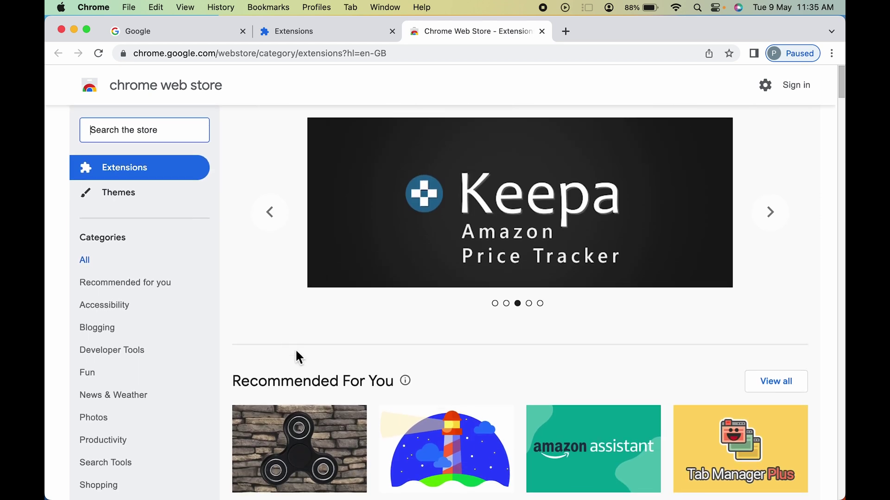
pyautogui.scroll(-3, 299, 357)
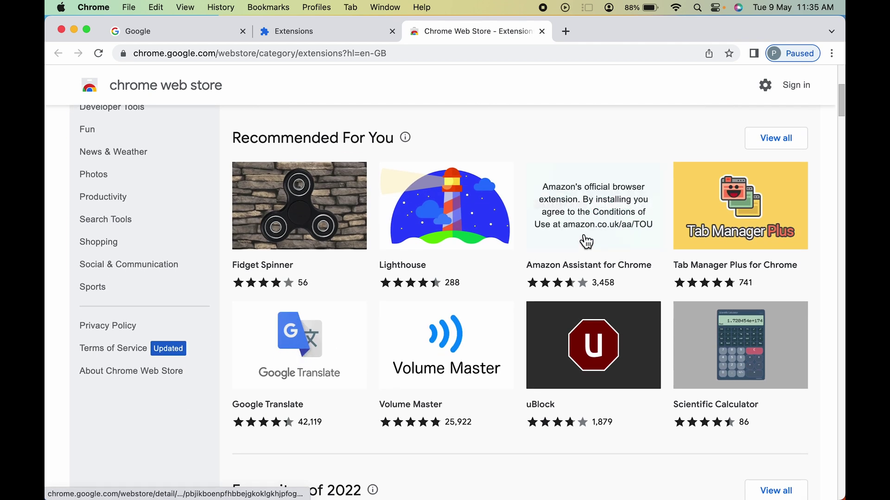
# - Look through the Amazon Assistant for Chrome listing, then return to the Extensions category
pyautogui.click(600, 234)
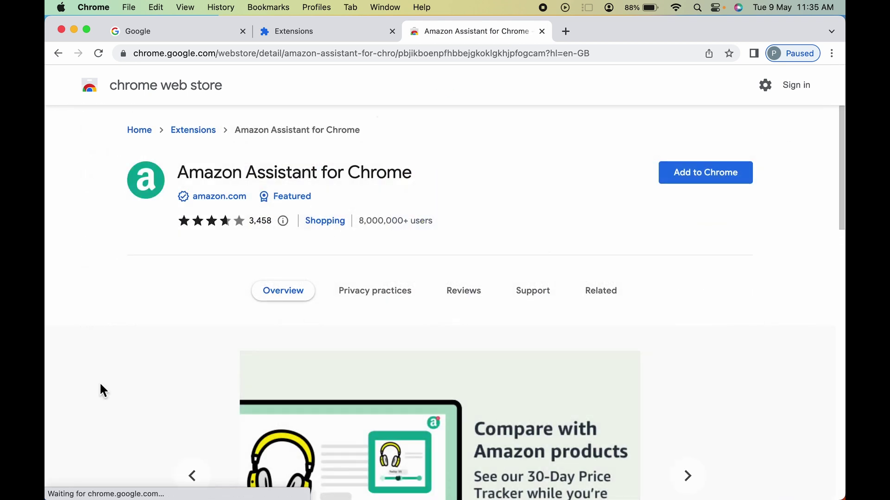
pyautogui.scroll(-10, 84, 389)
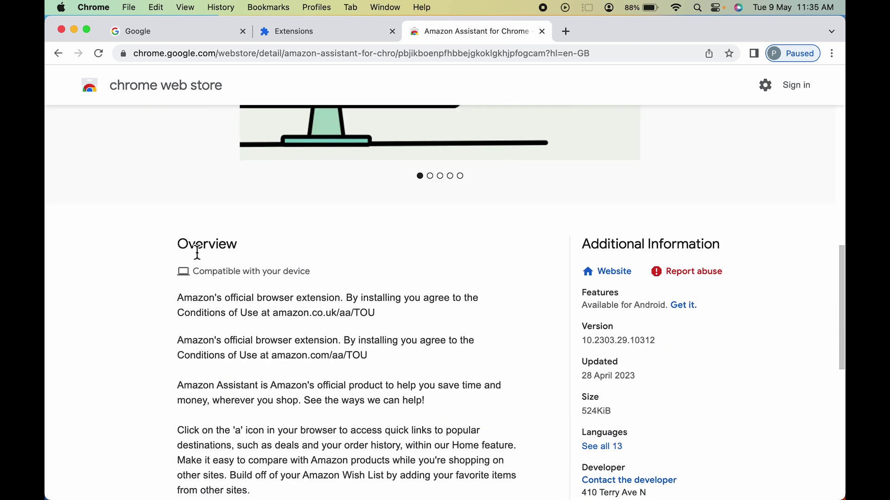
pyautogui.scroll(-3, 83, 354)
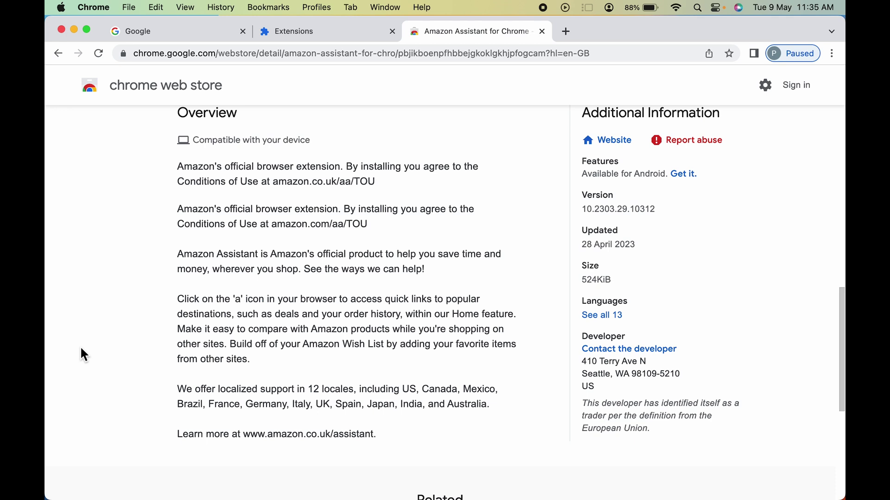
pyautogui.scroll(15, 79, 345)
pyautogui.click(56, 55)
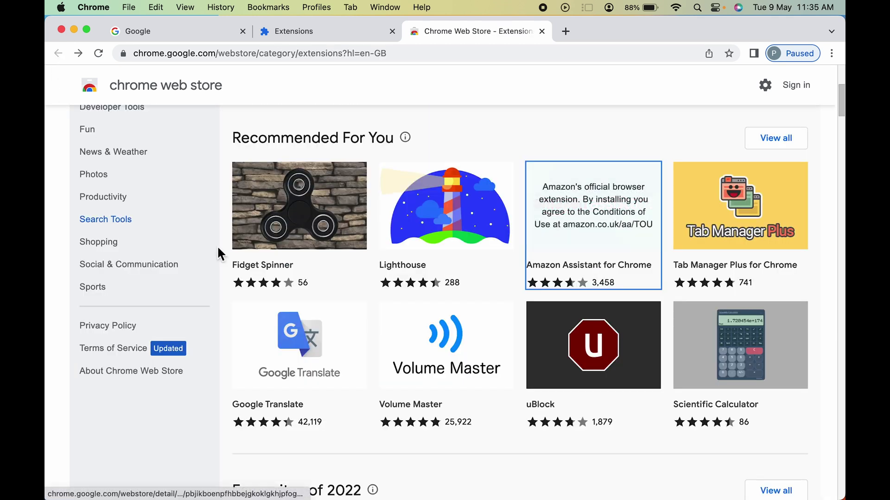
pyautogui.scroll(5, 232, 255)
pyautogui.click(139, 133)
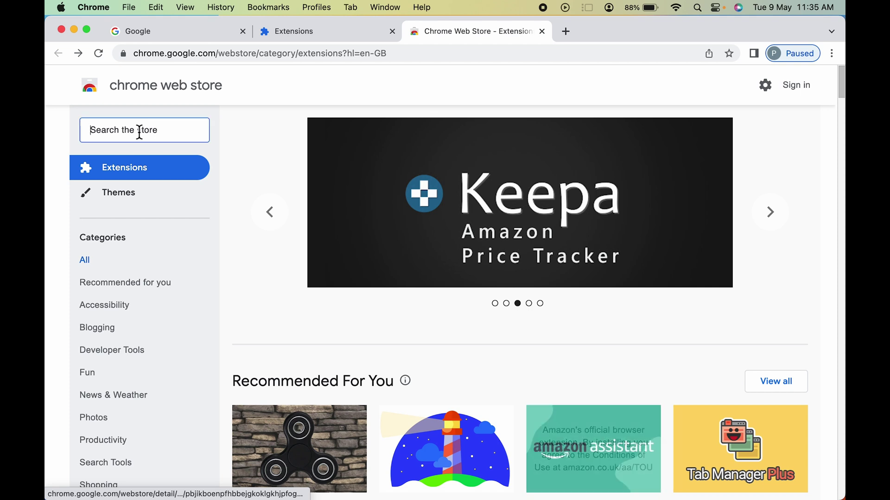
# - Search the store for 'adblock' and open the AdBlock — best ad blocker listing
pyautogui.write('adblock')
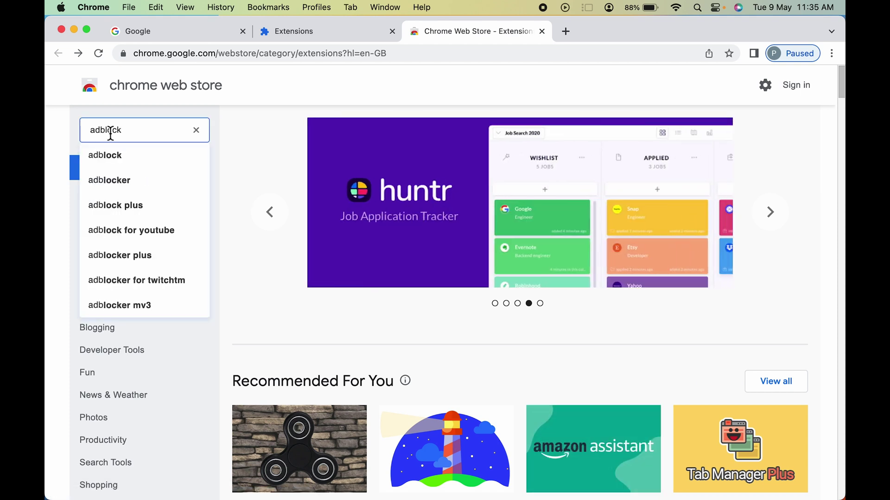
pyautogui.click(115, 157)
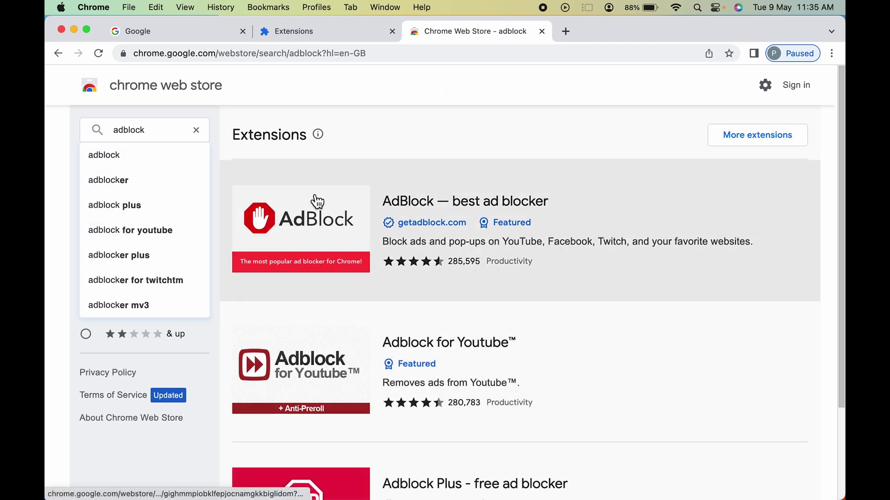
pyautogui.click(444, 208)
pyautogui.scroll(-10, 191, 364)
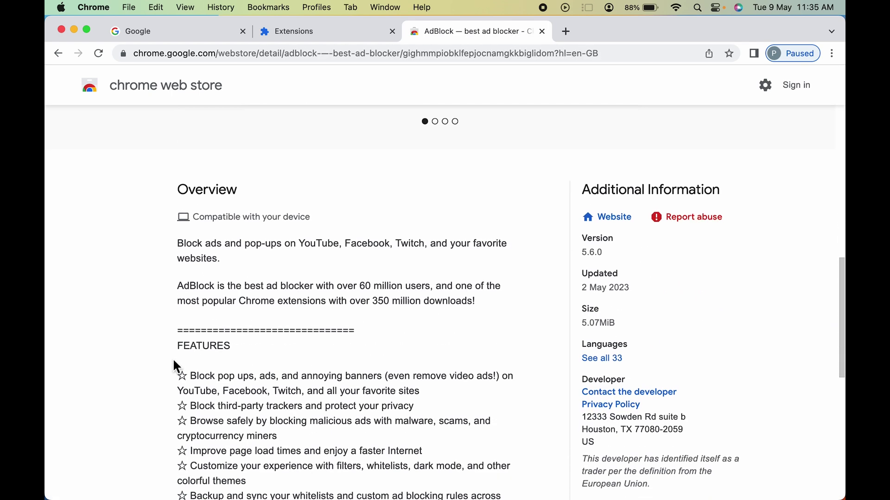
pyautogui.scroll(10, 114, 344)
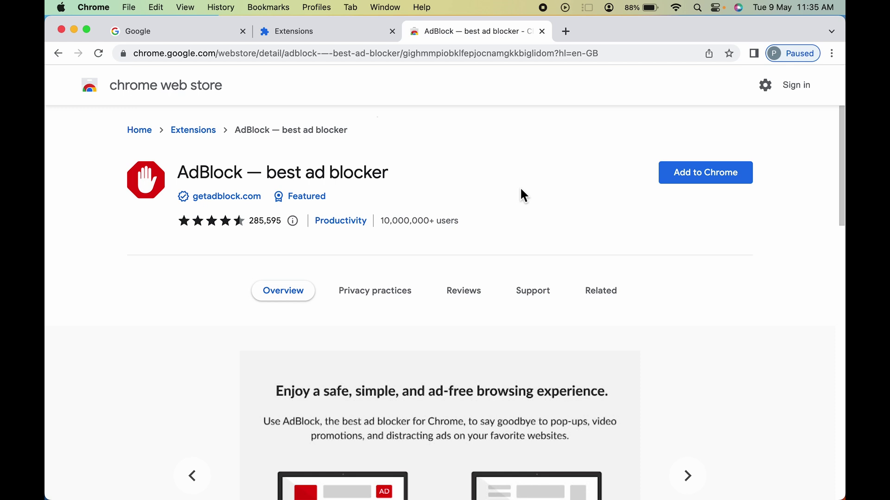
# - Add AdBlock — best ad blocker to Chrome, try the $10 and $35 options, then close the welcome tab
pyautogui.click(726, 187)
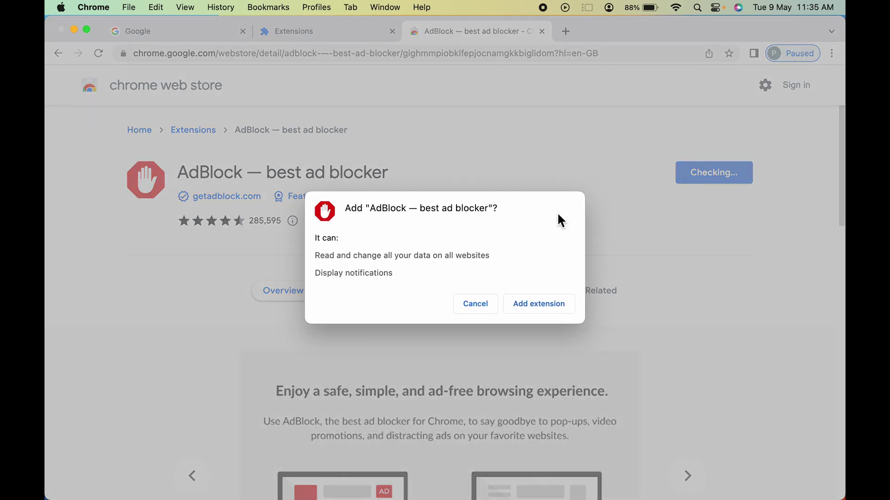
pyautogui.click(548, 310)
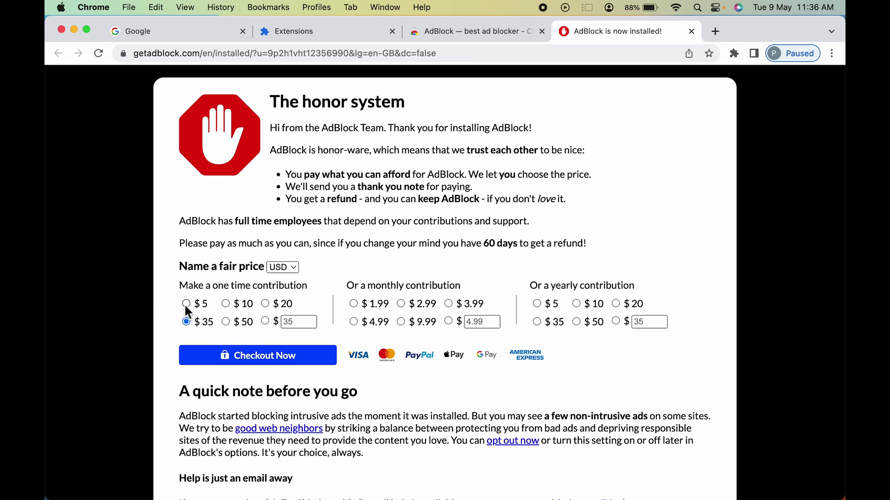
pyautogui.click(227, 303)
pyautogui.click(187, 320)
pyautogui.click(691, 31)
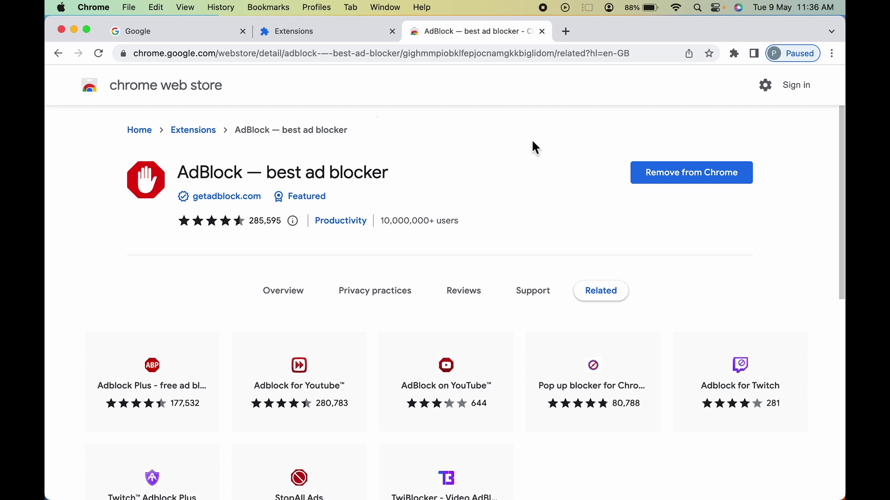
# - Reopen chrome://extensions via More Tools to confirm AdBlock is listed and enabled beside Google Docs Offline
pyautogui.click(302, 33)
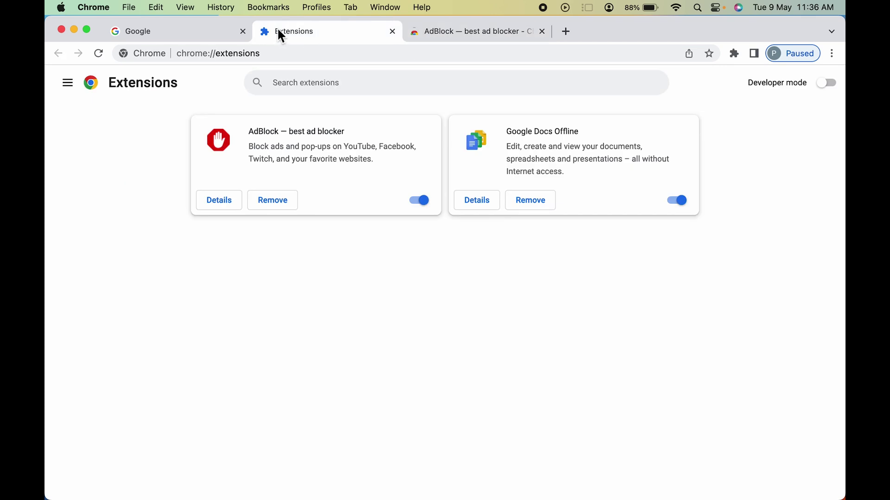
pyautogui.click(181, 35)
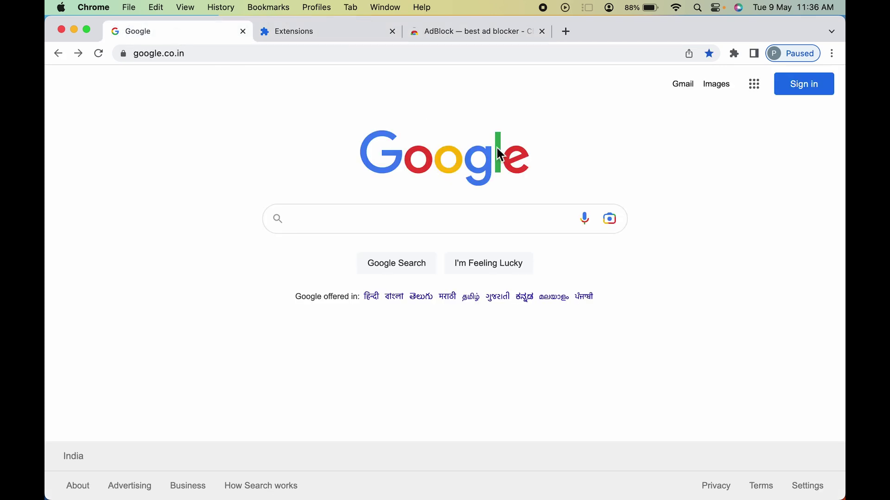
pyautogui.click(833, 54)
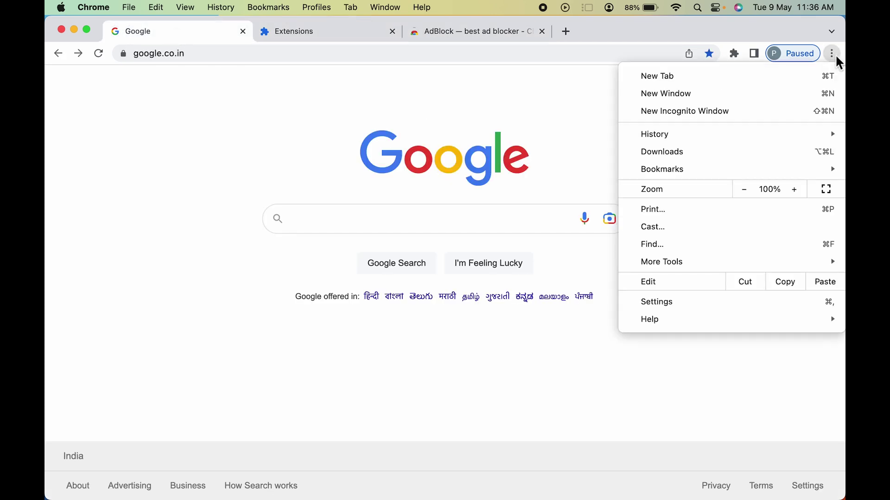
pyautogui.moveTo(720, 273)
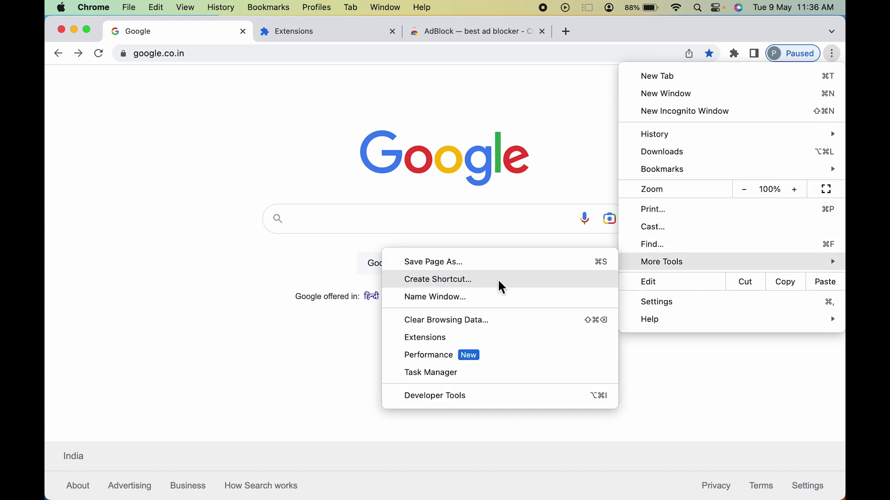
pyautogui.click(470, 338)
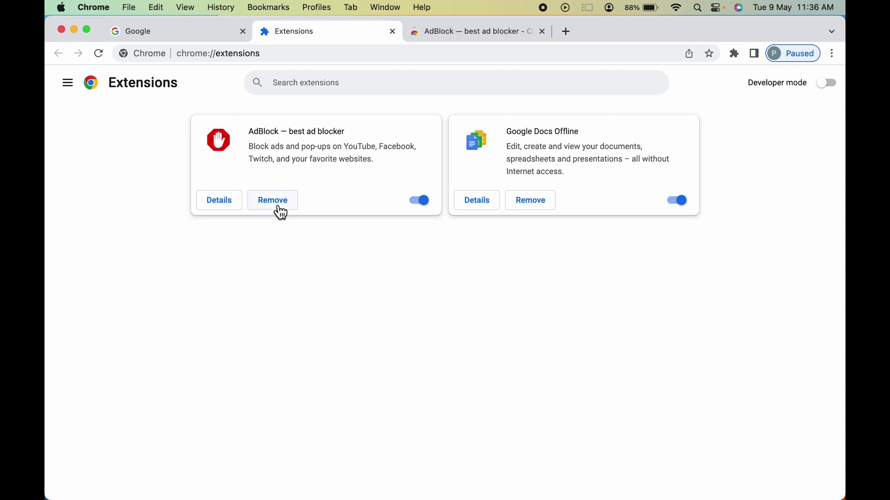
# - Reopen the Web Store, search 'adblock', open AdBlock's listing and choose Remove from Chrome
pyautogui.click(68, 91)
pyautogui.click(65, 488)
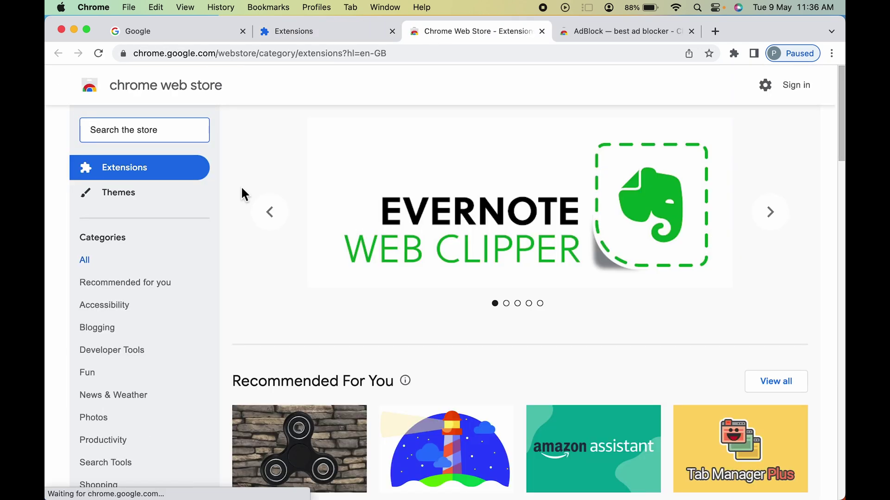
pyautogui.click(133, 128)
pyautogui.write('adblock')
pyautogui.press('Return')
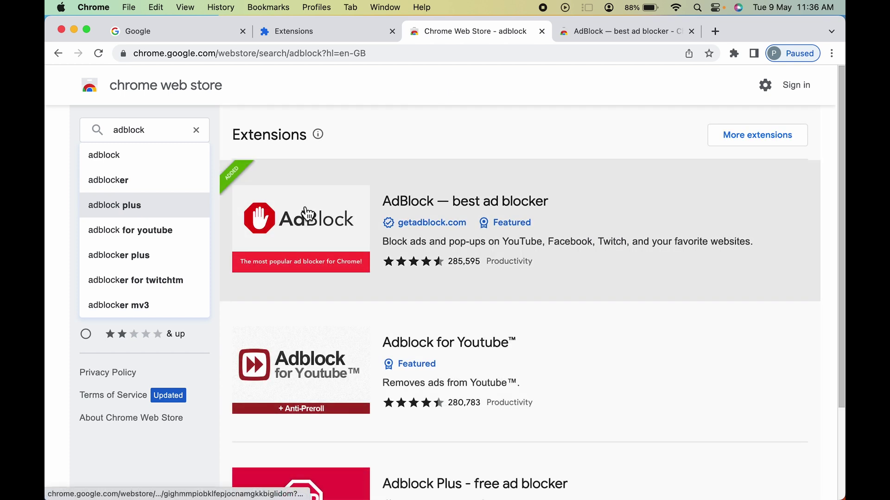
pyautogui.click(333, 223)
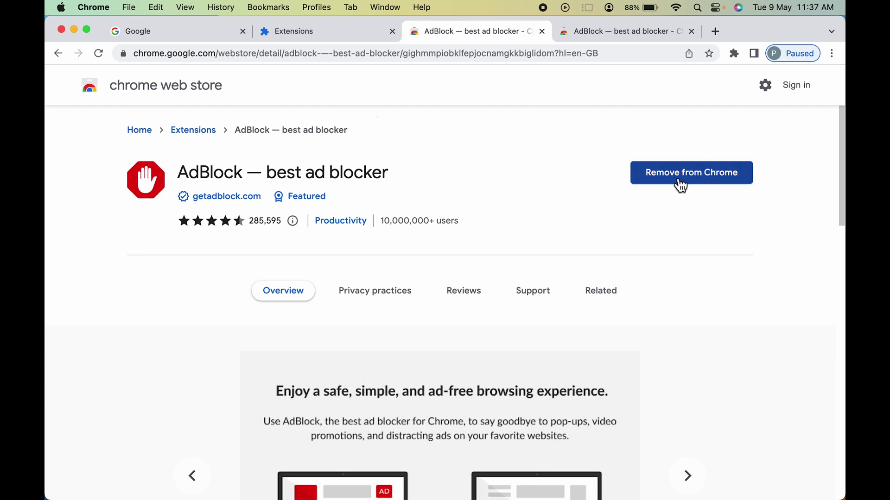
pyautogui.click(702, 185)
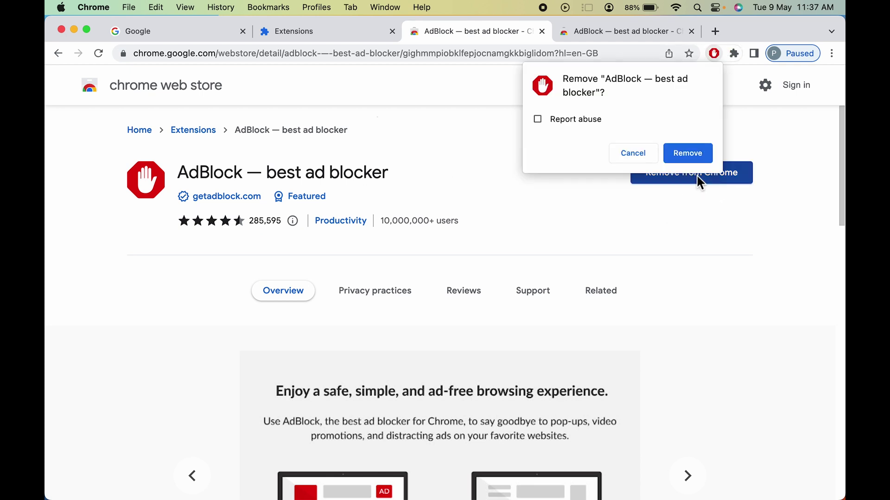
# - Confirm removing AdBlock, close the uninstall survey, check the Extensions tab, then minimize Chrome
pyautogui.click(701, 154)
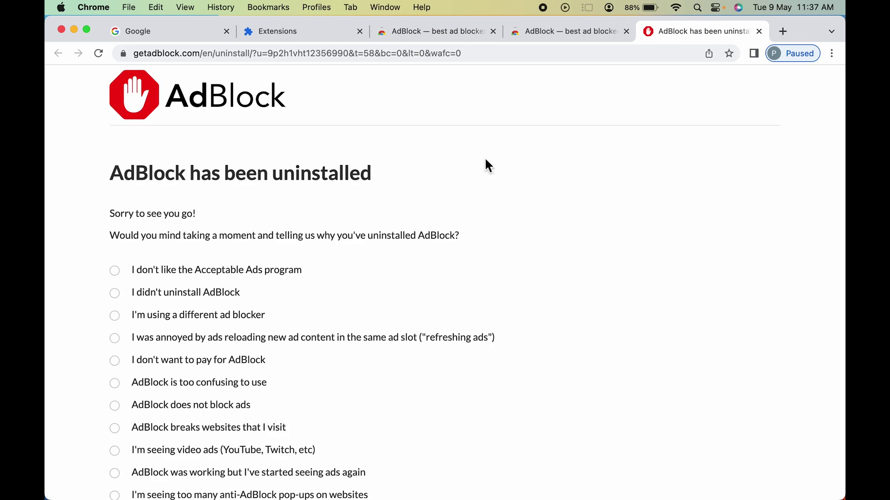
pyautogui.scroll(-10, 545, 210)
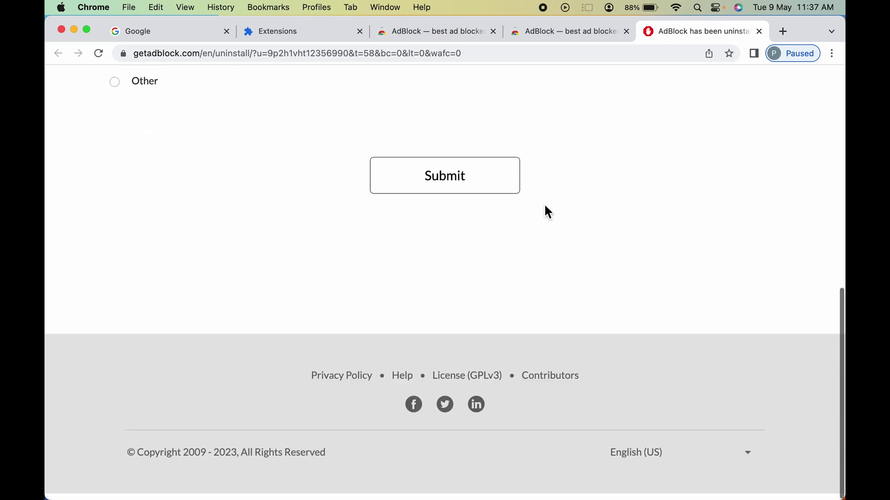
pyautogui.click(758, 31)
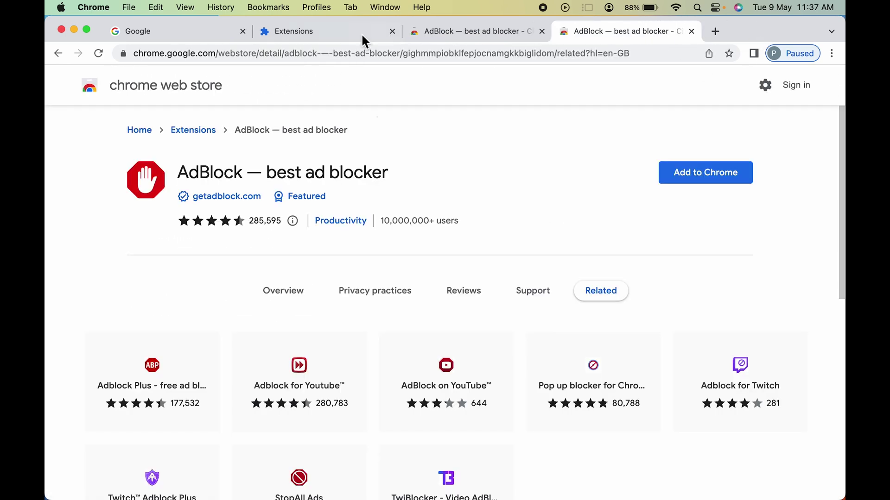
pyautogui.click(328, 30)
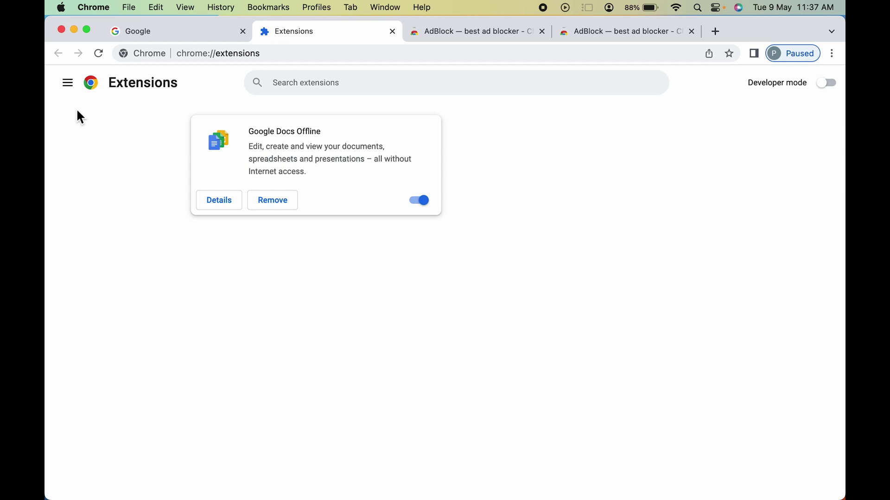
pyautogui.click(74, 29)
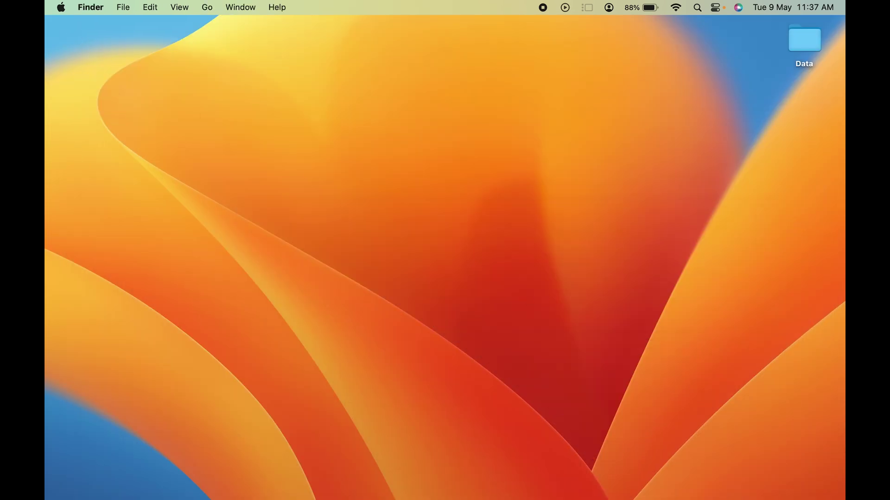